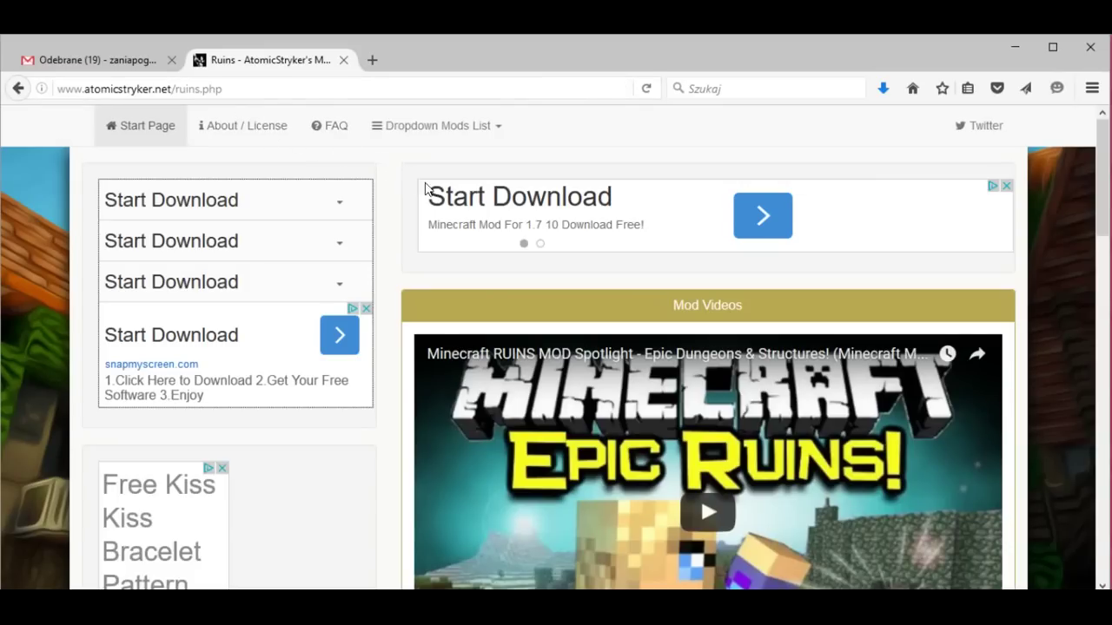
- Examine the Ruins mod page down to its downloads table and find the entry for Minecraft 1.9
{"action": "scroll", "coordinate": [752, 449], "scroll_direction": "down", "scroll_amount": 4}
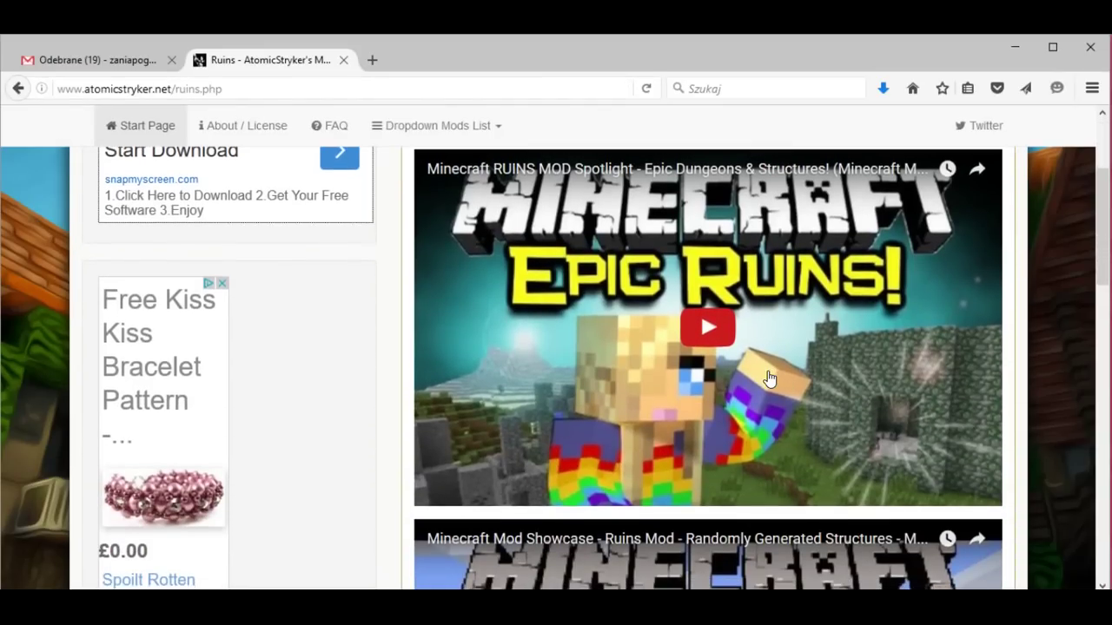
{"action": "scroll", "coordinate": [764, 384], "scroll_direction": "down", "scroll_amount": 6}
{"action": "scroll", "coordinate": [767, 378], "scroll_direction": "down", "scroll_amount": 5}
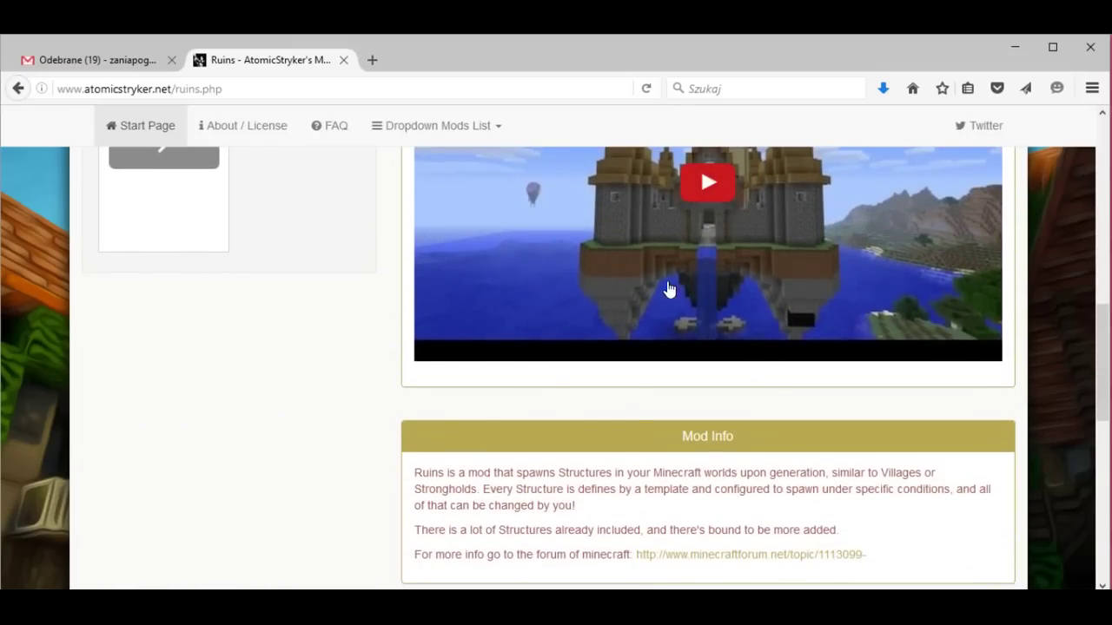
{"action": "scroll", "coordinate": [608, 301], "scroll_direction": "down", "scroll_amount": 1}
{"action": "scroll", "coordinate": [609, 300], "scroll_direction": "down", "scroll_amount": 9}
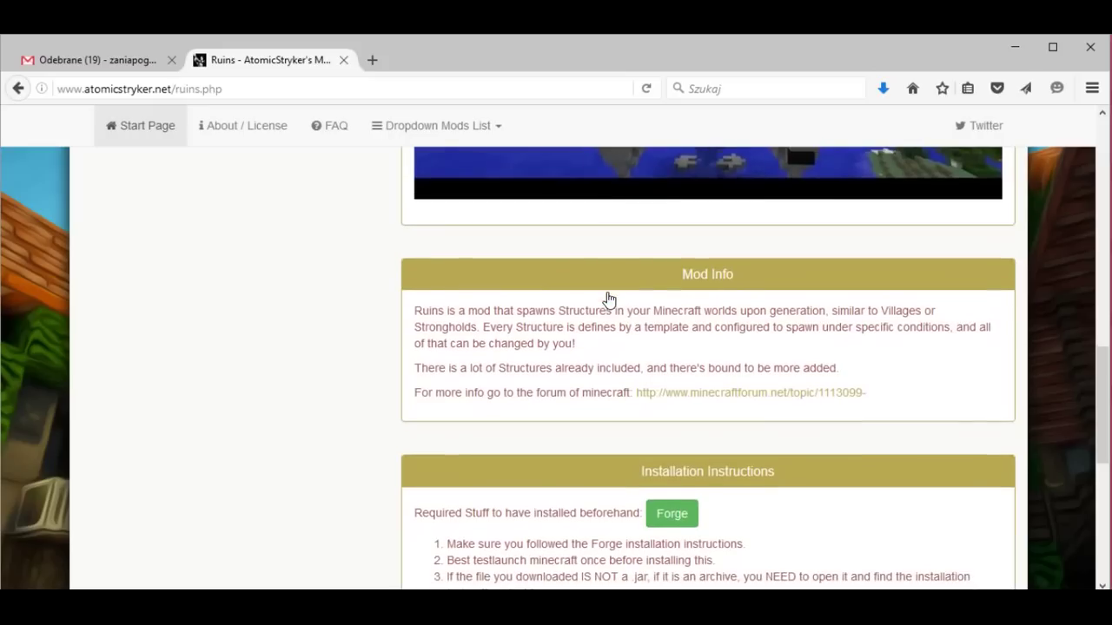
{"action": "scroll", "coordinate": [607, 293], "scroll_direction": "down", "scroll_amount": 3}
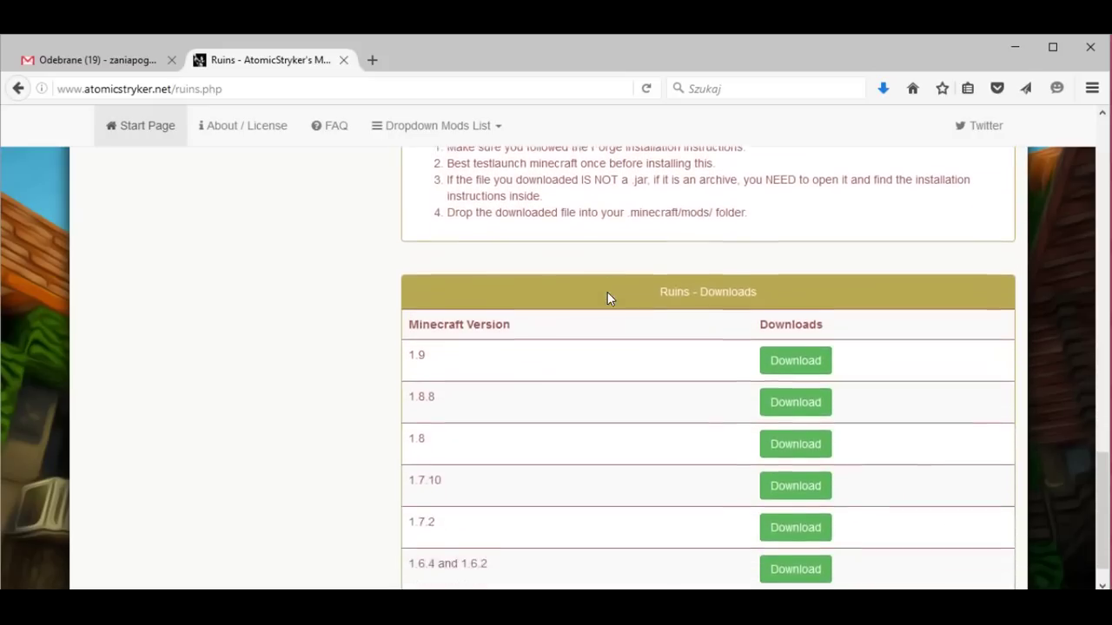
{"action": "left_click_drag", "start_coordinate": [766, 267], "coordinate": [694, 265]}
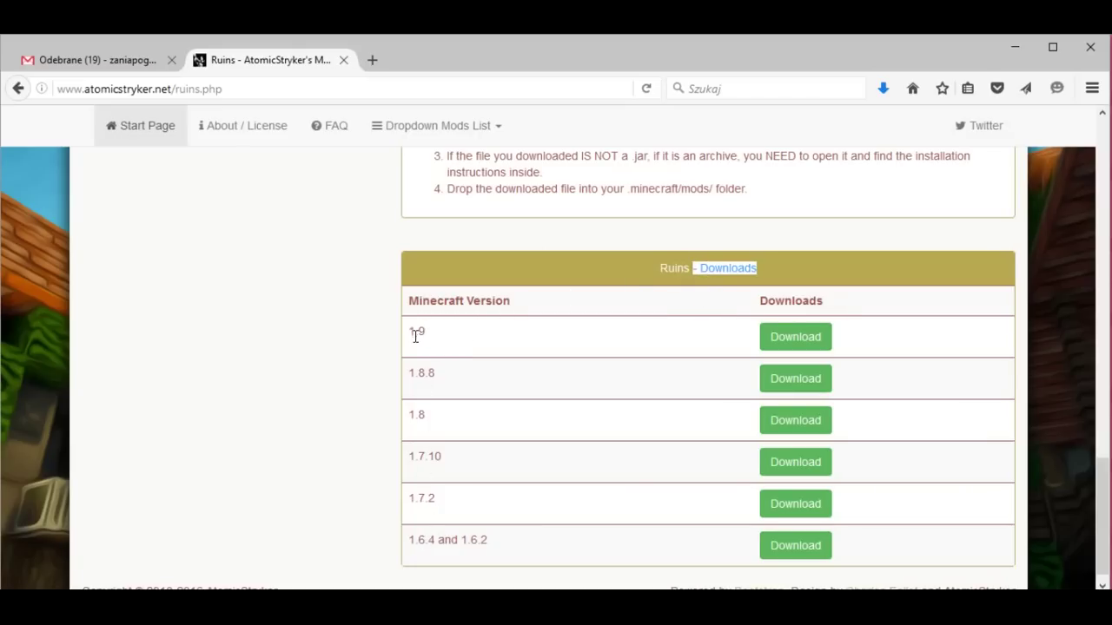
{"action": "left_click_drag", "start_coordinate": [430, 335], "coordinate": [409, 332]}
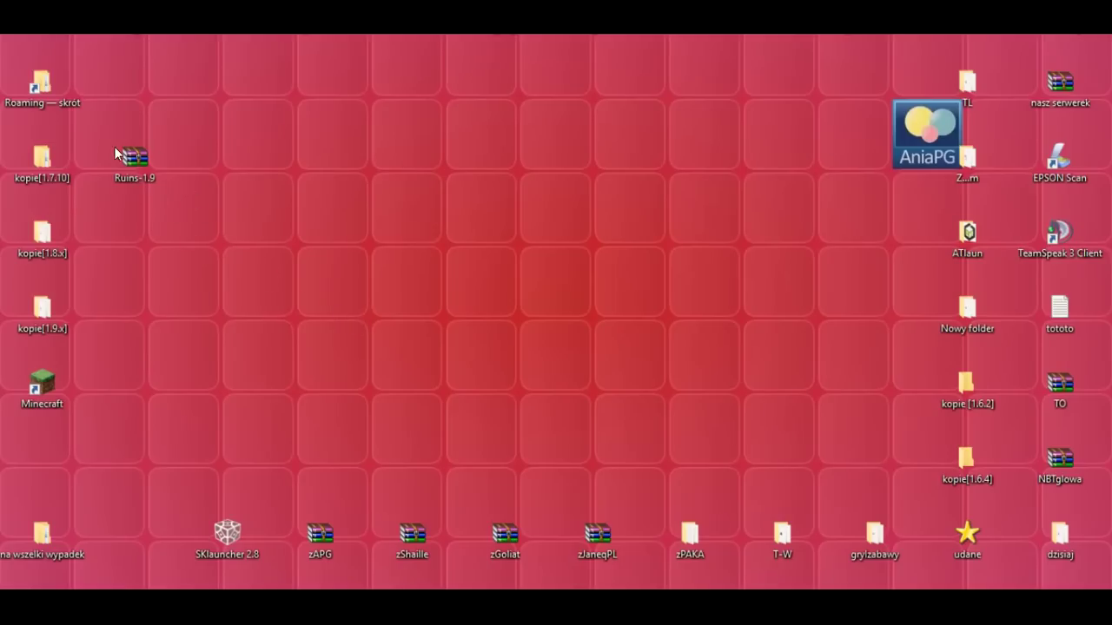
- Switch to File Explorer, open the mods folder inside .minecraft in Roaming, and move its window clear of the Ruins-1.9 archive
{"action": "double_click", "coordinate": [59, 83]}
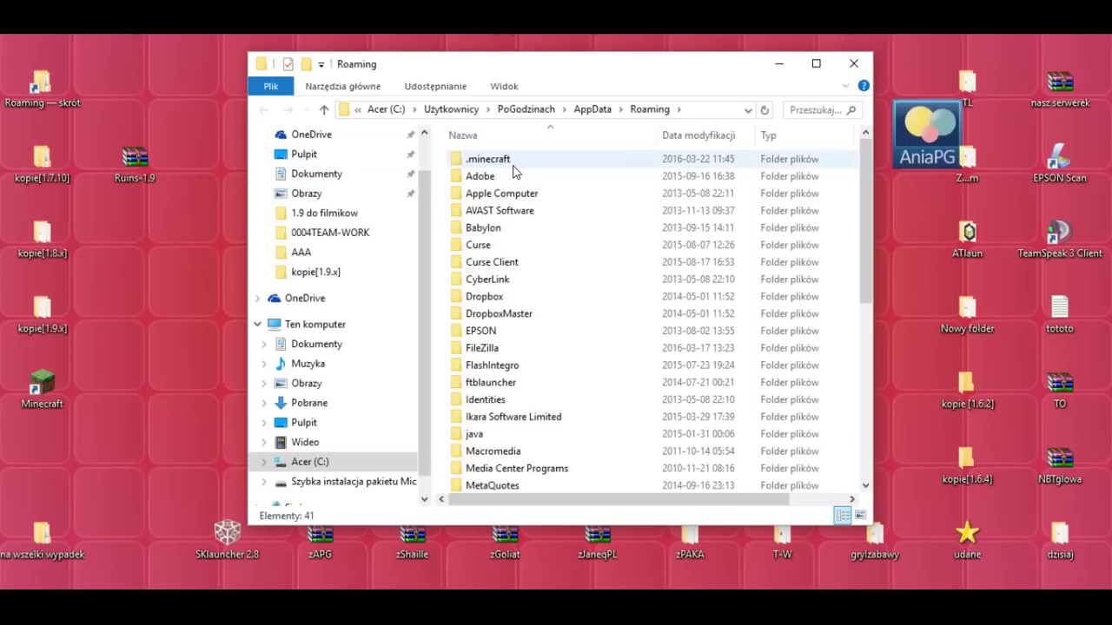
{"action": "double_click", "coordinate": [469, 161]}
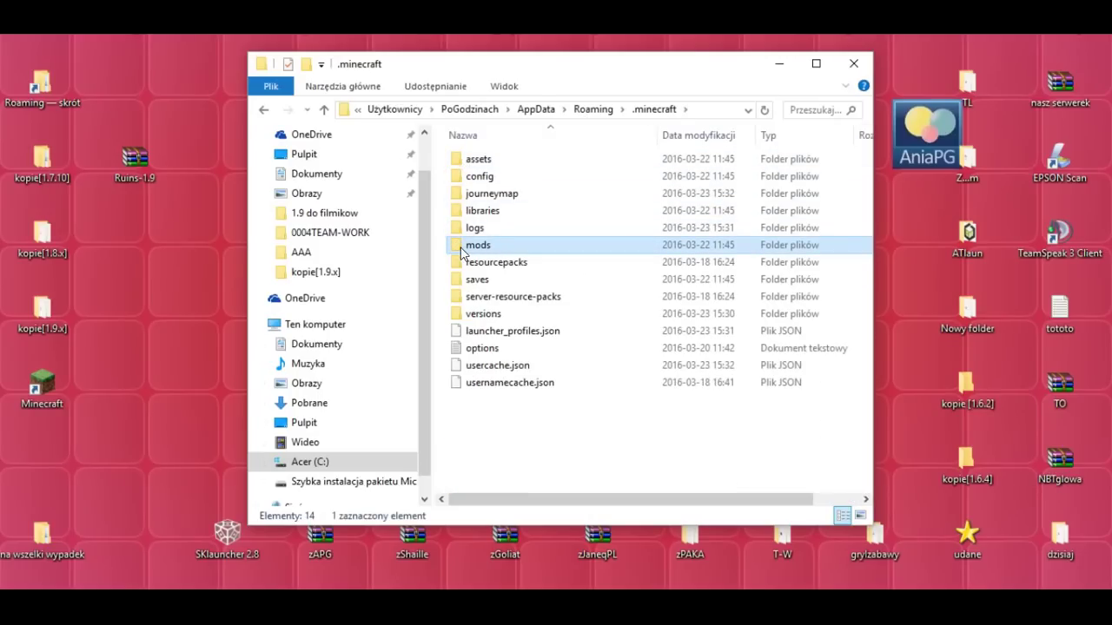
{"action": "double_click", "coordinate": [459, 247]}
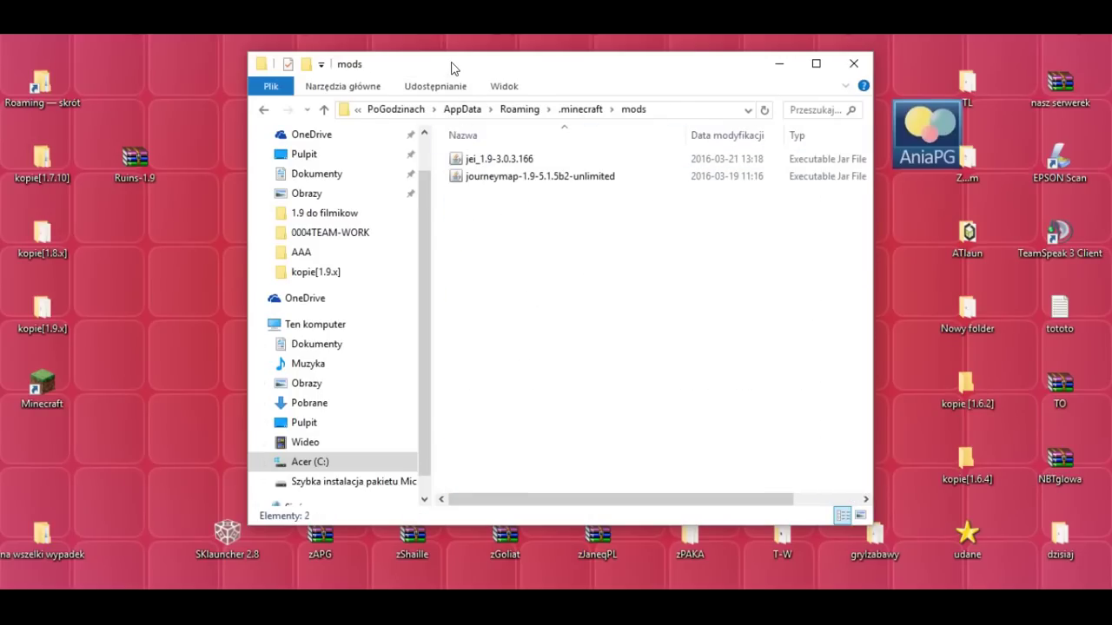
{"action": "left_click_drag", "start_coordinate": [449, 64], "coordinate": [678, 69]}
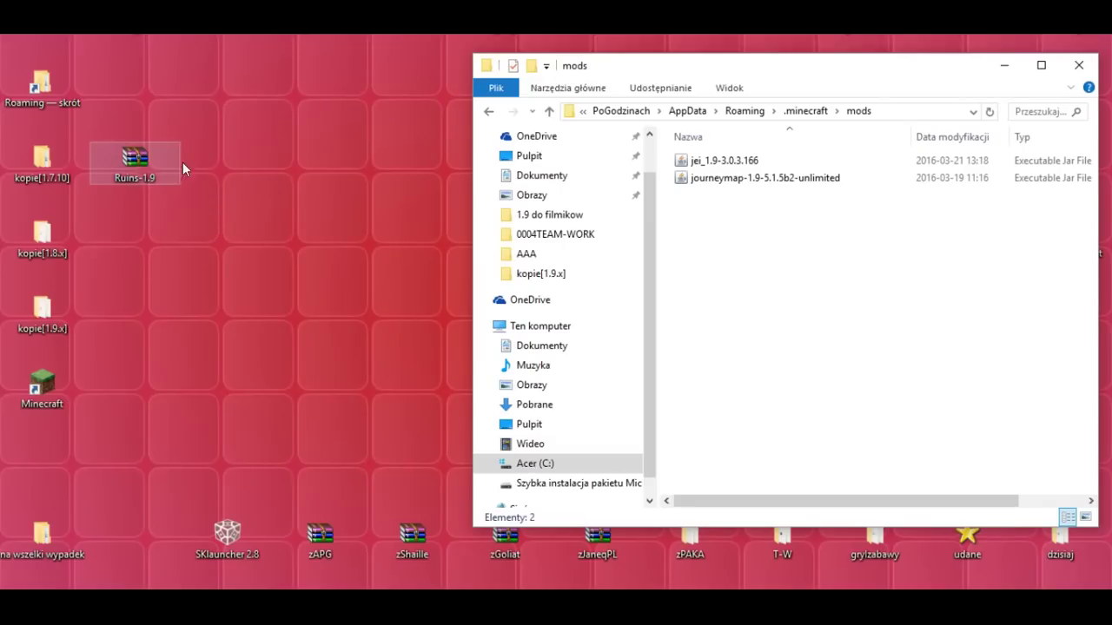
- Open the Ruins-1.9 archive in WinRAR beside the folder window and show the contents of its mods folder
{"action": "right_click", "coordinate": [136, 159]}
{"action": "mouse_move", "coordinate": [218, 327]}
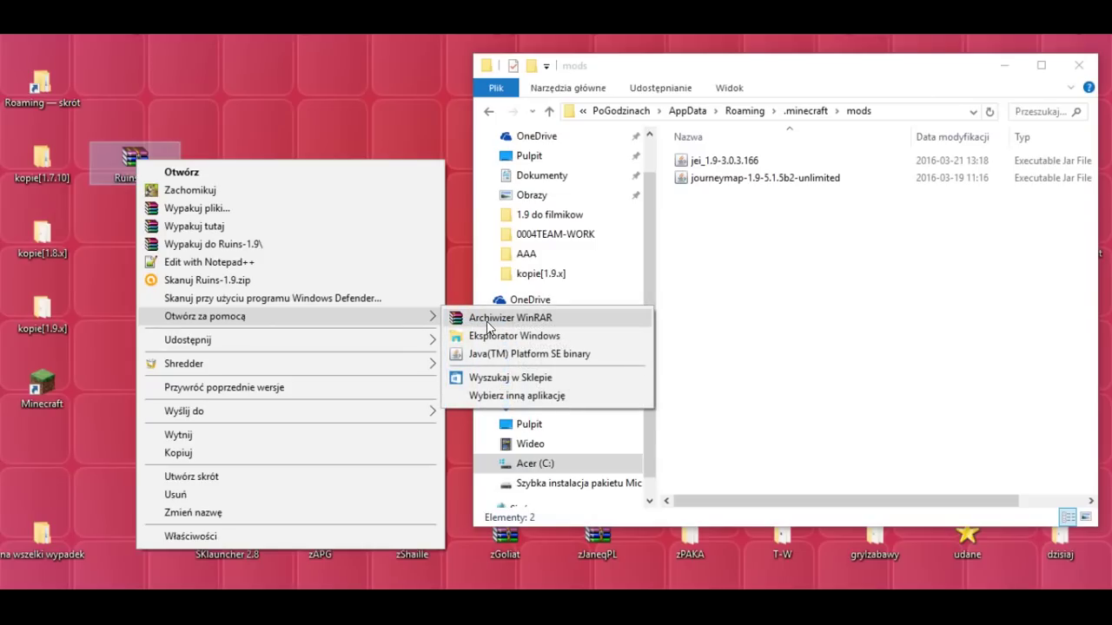
{"action": "left_click", "coordinate": [490, 325]}
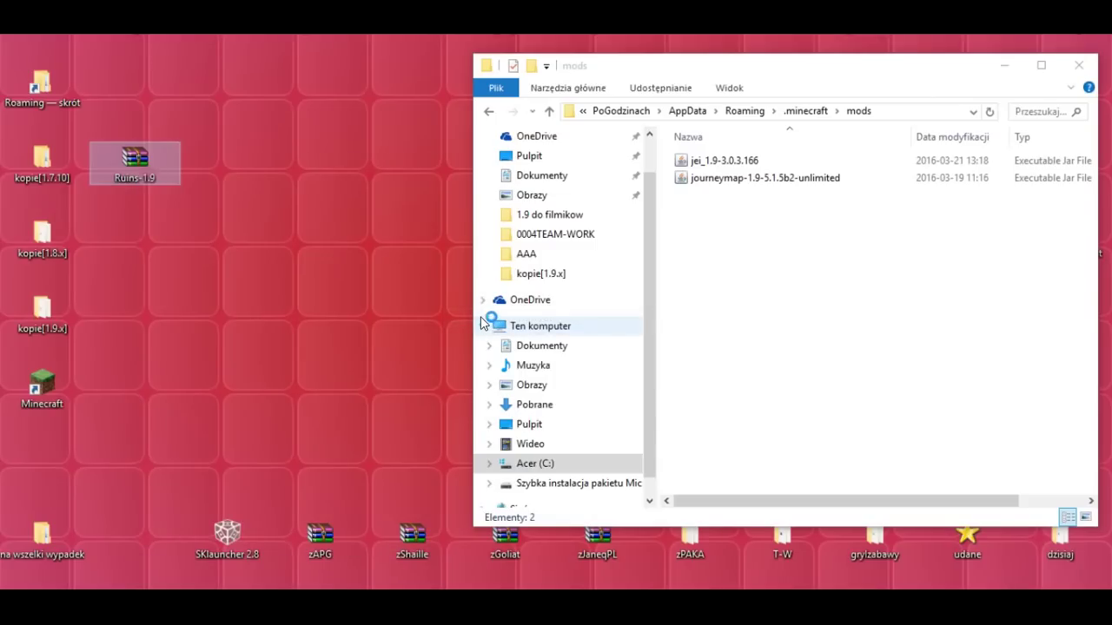
{"action": "left_click_drag", "start_coordinate": [894, 43], "coordinate": [321, 68]}
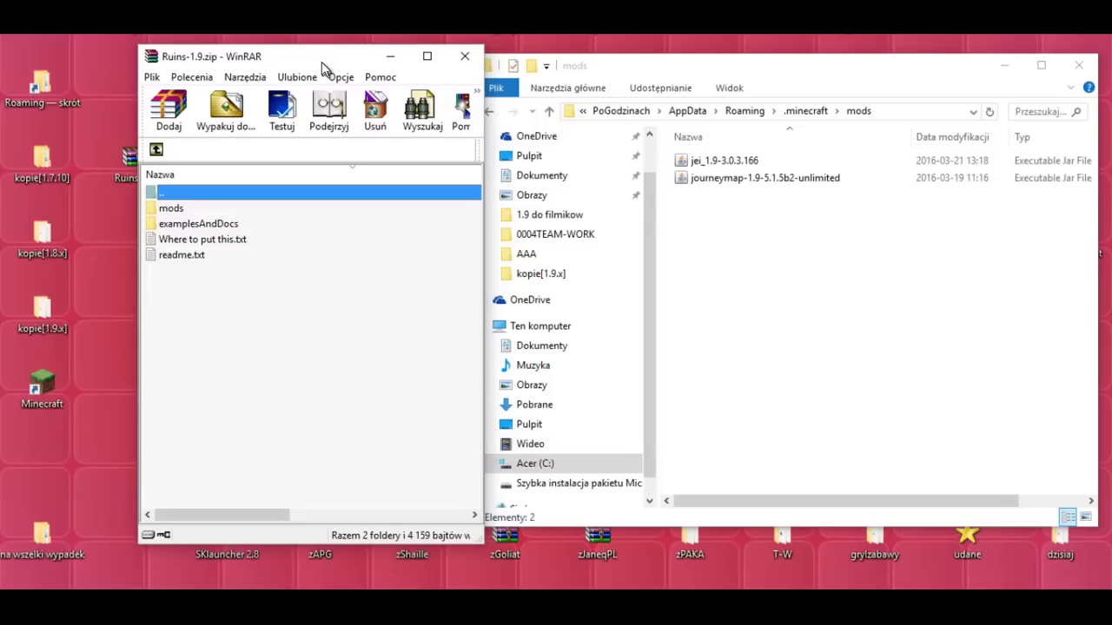
{"action": "double_click", "coordinate": [153, 209]}
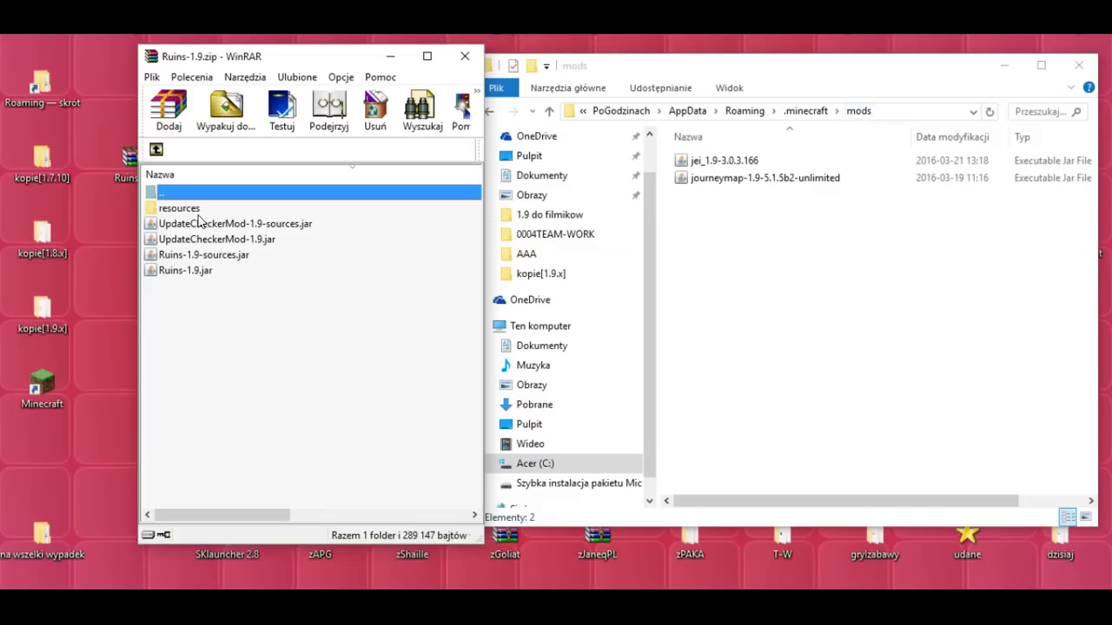
- Extract the resources folder, Ruins-1.9.jar and UpdateCheckerMod-1.9.jar from the archive into the .minecraft mods folder
{"action": "left_click_drag", "start_coordinate": [151, 211], "coordinate": [727, 286]}
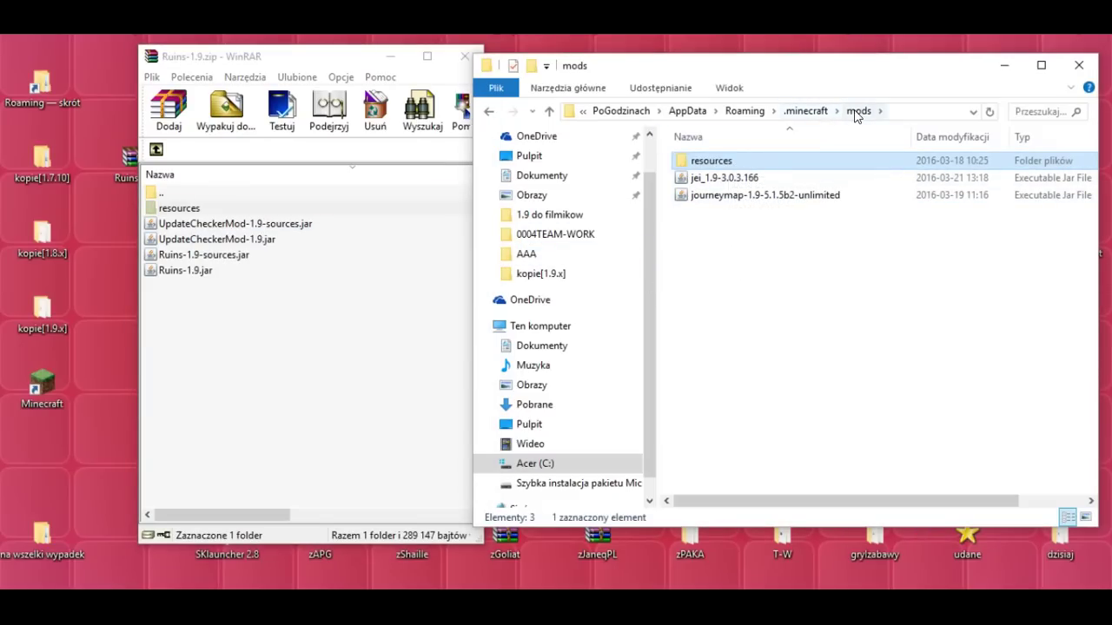
{"action": "left_click", "coordinate": [147, 273]}
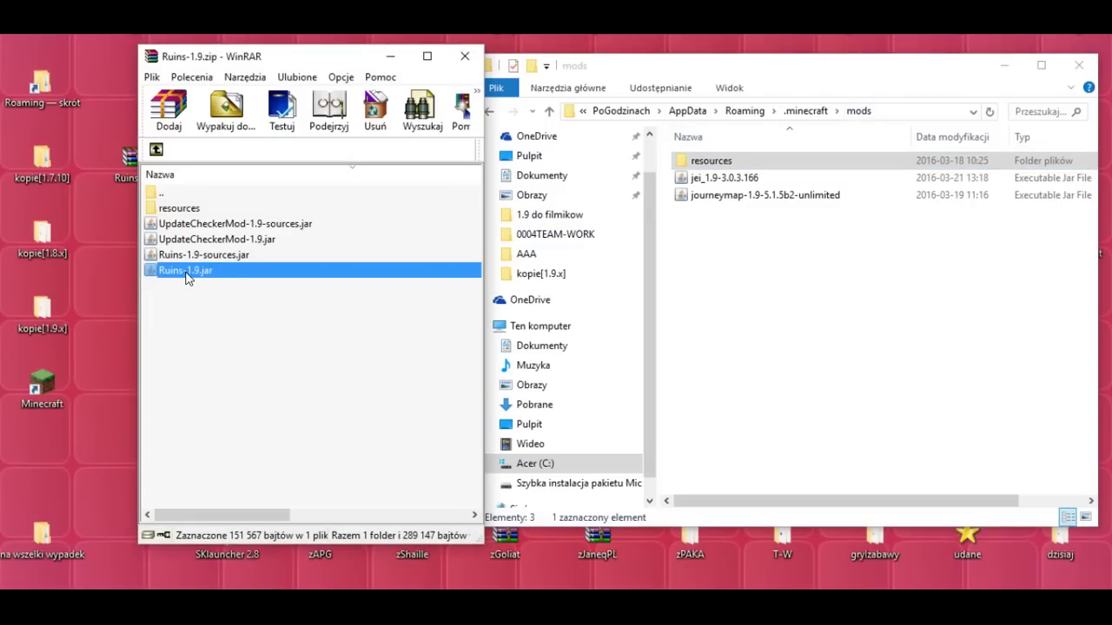
{"action": "left_click_drag", "start_coordinate": [151, 275], "coordinate": [753, 305]}
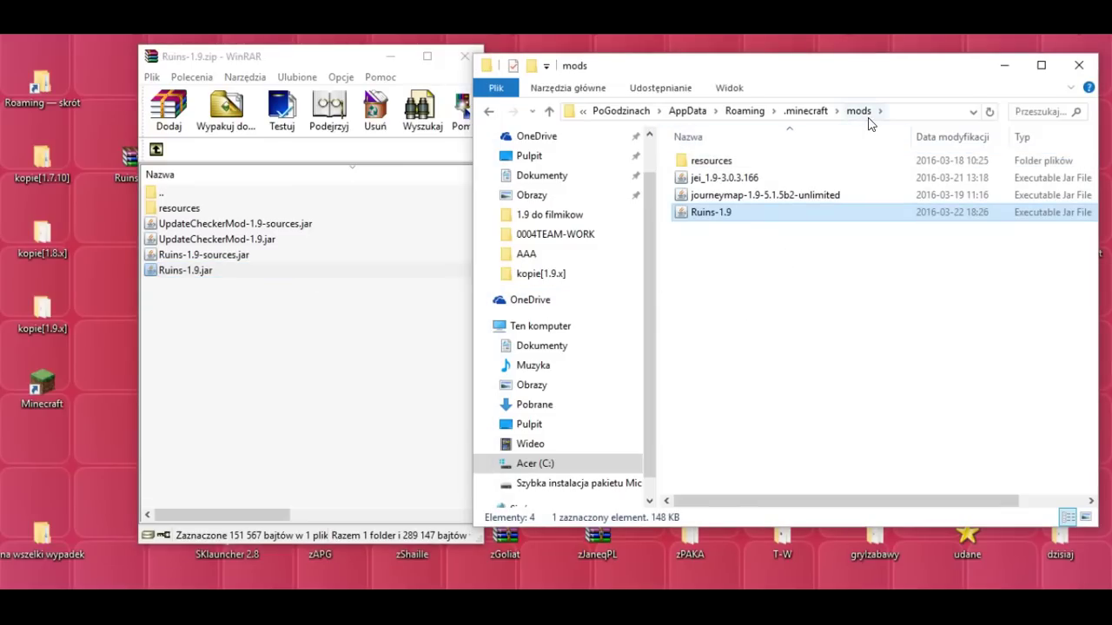
{"action": "left_click", "coordinate": [149, 241]}
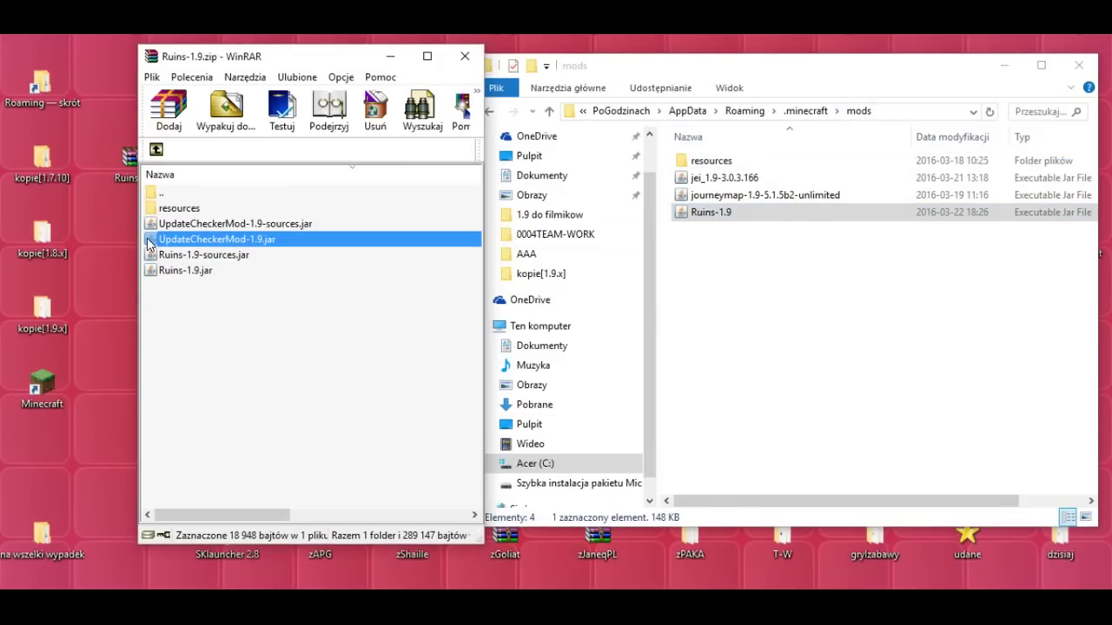
{"action": "left_click_drag", "start_coordinate": [149, 245], "coordinate": [712, 324]}
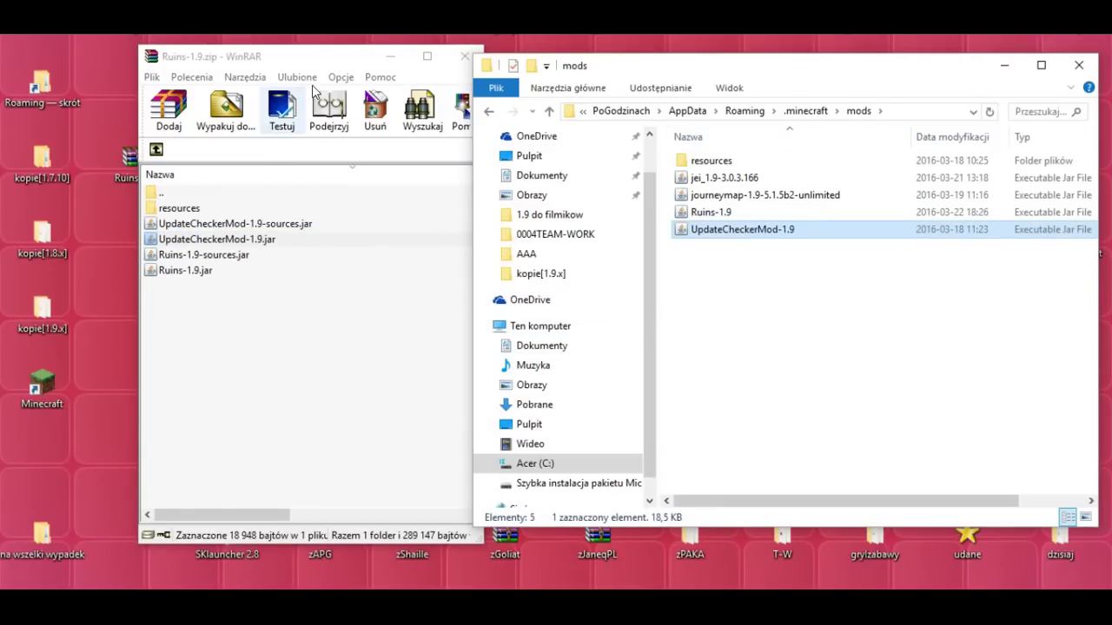
- Close the archive and mods folder windows and start Minecraft with the forge1802 profile
{"action": "left_click", "coordinate": [463, 60]}
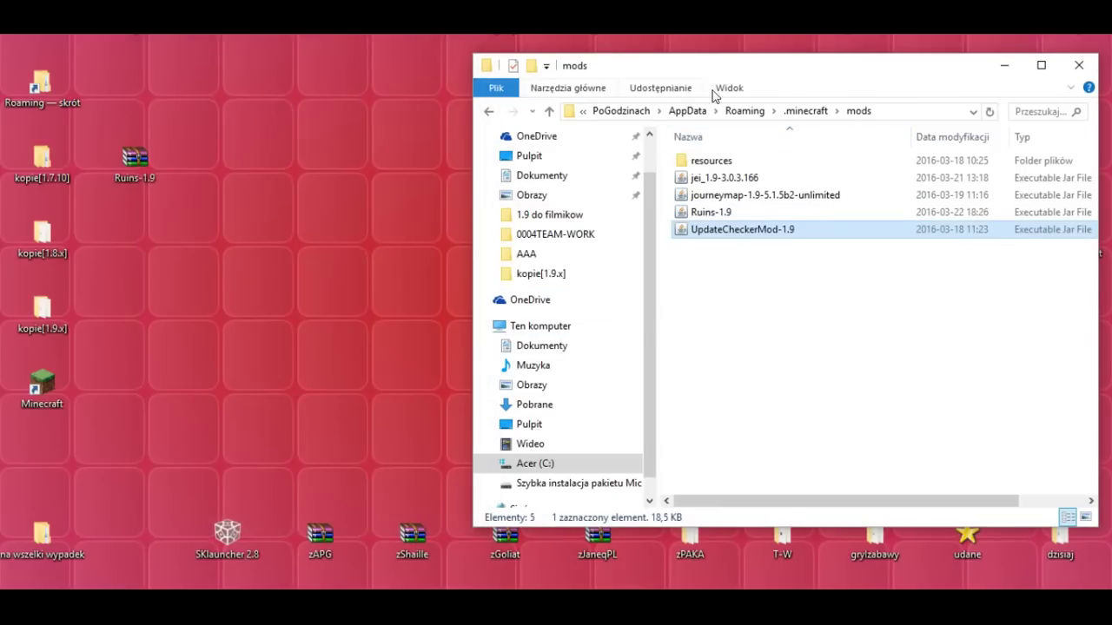
{"action": "left_click_drag", "start_coordinate": [747, 73], "coordinate": [519, 89]}
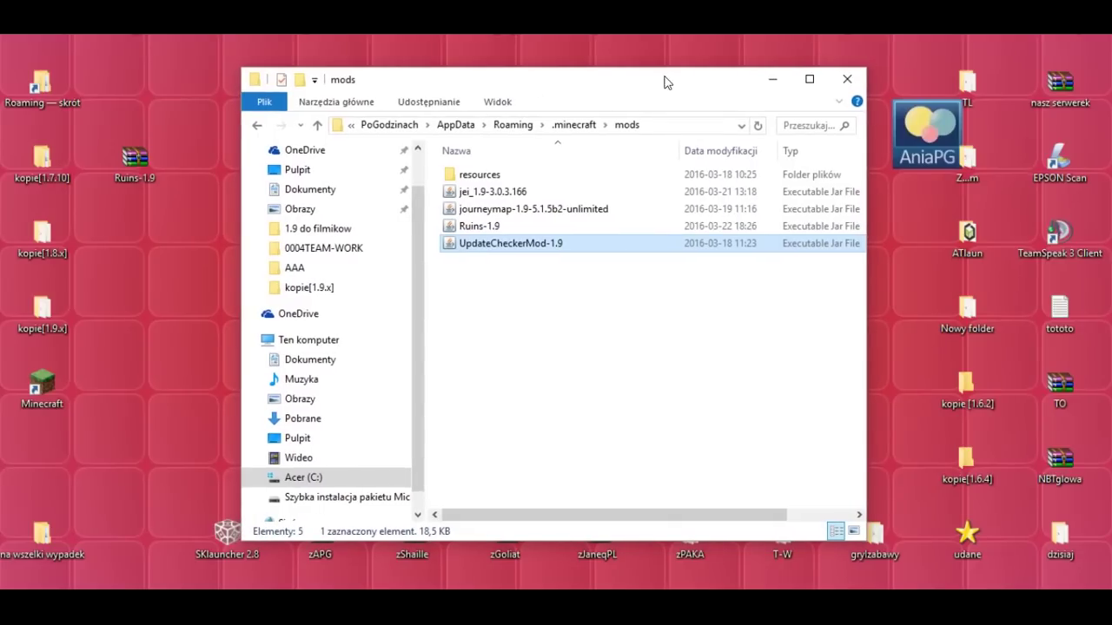
{"action": "left_click", "coordinate": [843, 82]}
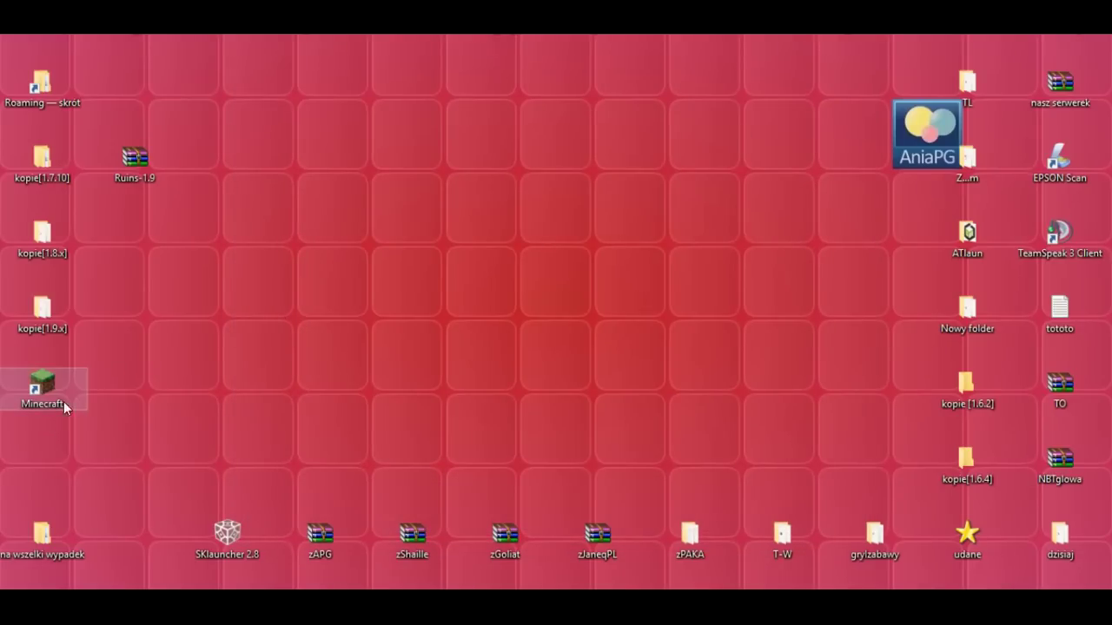
{"action": "double_click", "coordinate": [47, 382]}
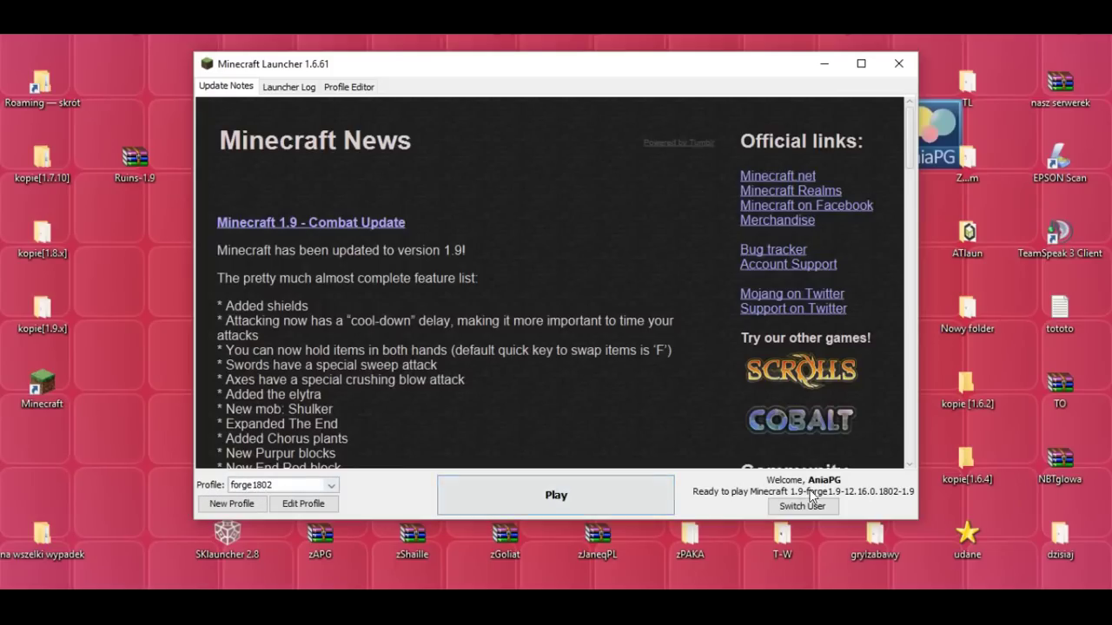
{"action": "left_click", "coordinate": [550, 496]}
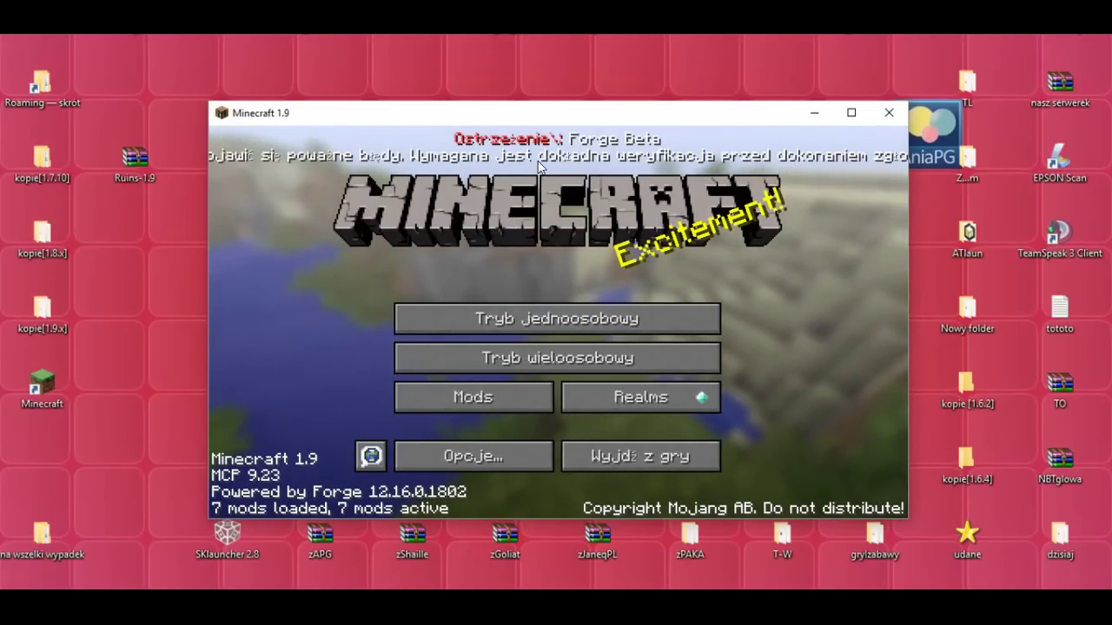
- Check the loaded mods for Ruins Spawning System, view its details, and return to the main menu
{"action": "left_click", "coordinate": [455, 401]}
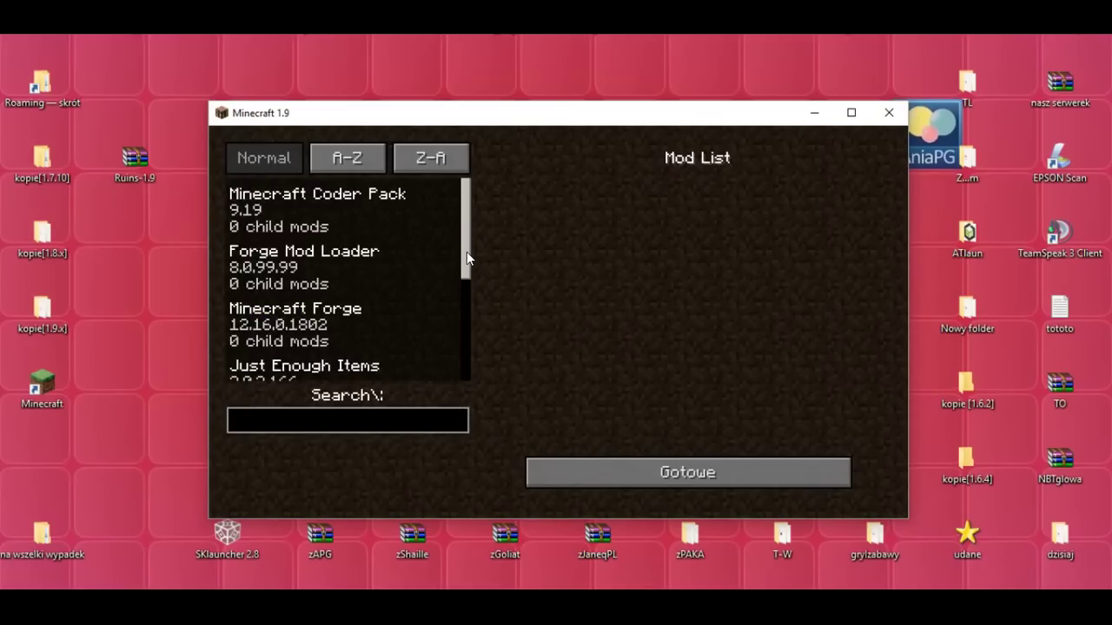
{"action": "left_click_drag", "start_coordinate": [467, 260], "coordinate": [469, 369]}
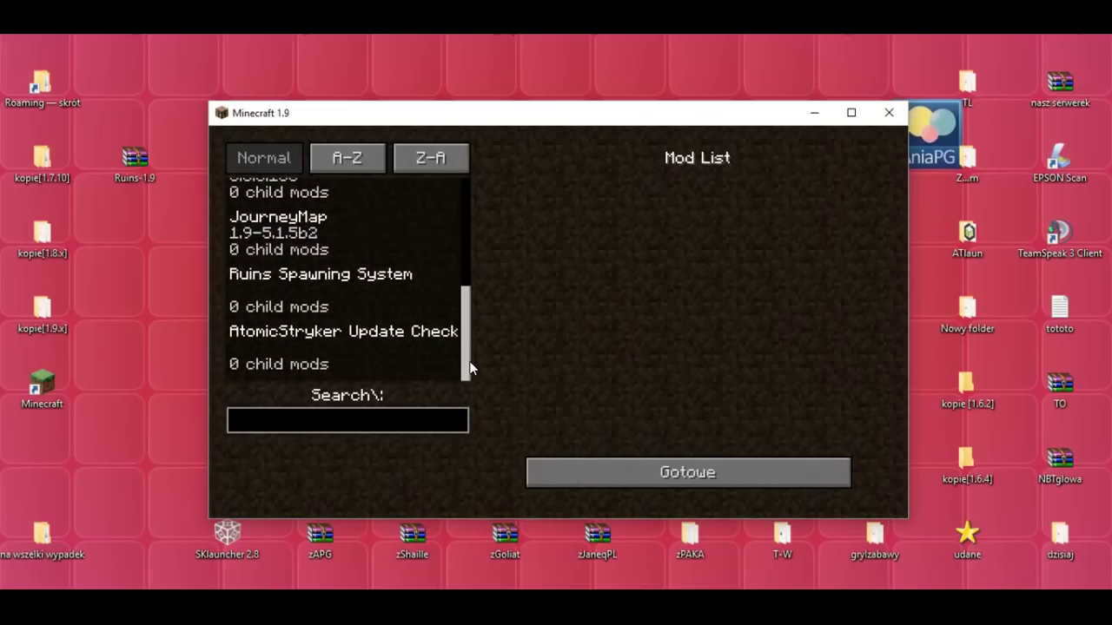
{"action": "left_click", "coordinate": [323, 295]}
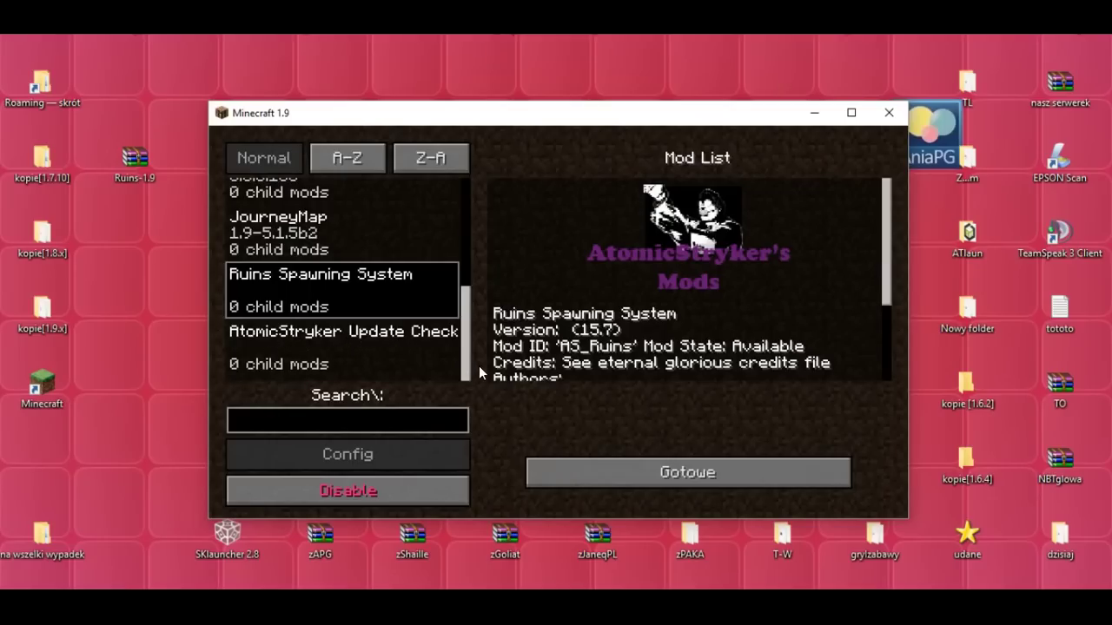
{"action": "left_click", "coordinate": [687, 480]}
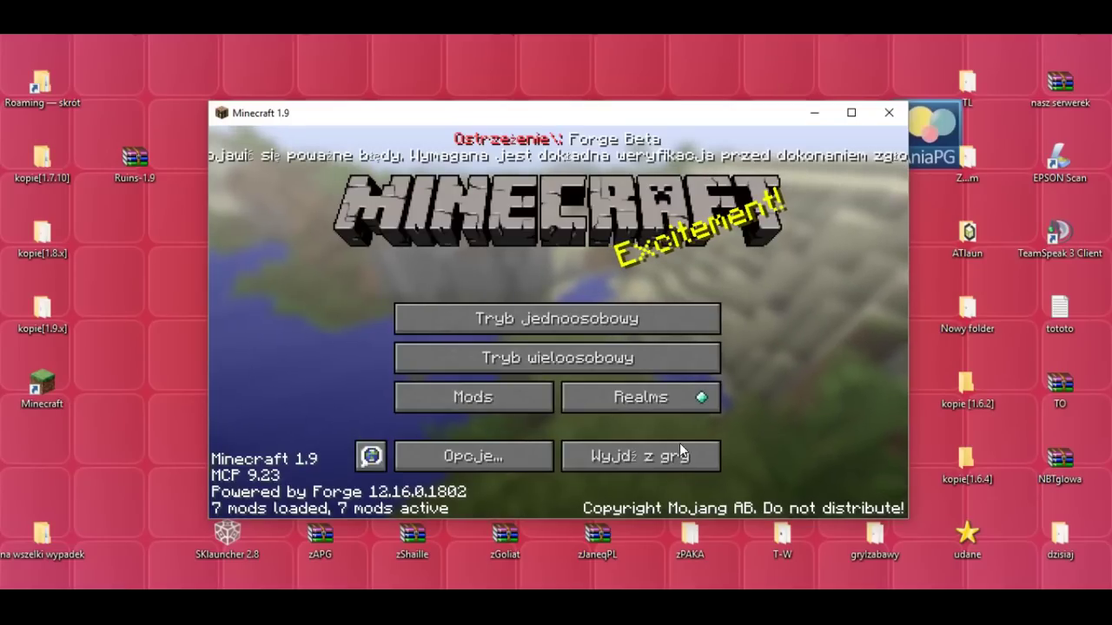
- Start a new single-player world and name it "Nowy ruin"
{"action": "left_click", "coordinate": [533, 316]}
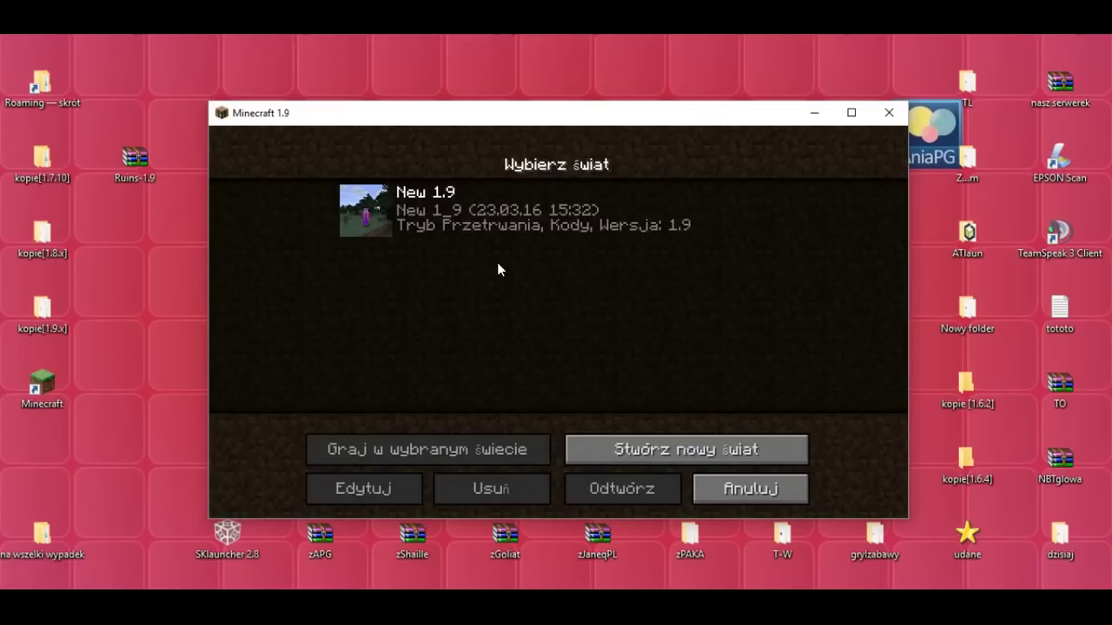
{"action": "left_click", "coordinate": [669, 457]}
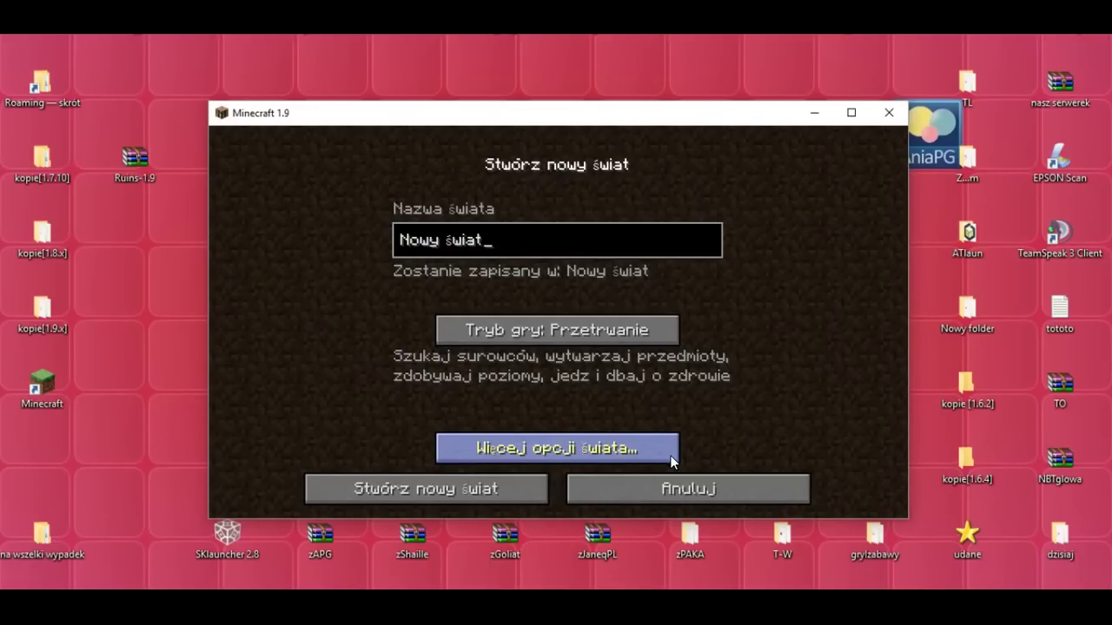
{"action": "key", "text": "BackSpace"}
{"action": "type", "text": "ruins"}
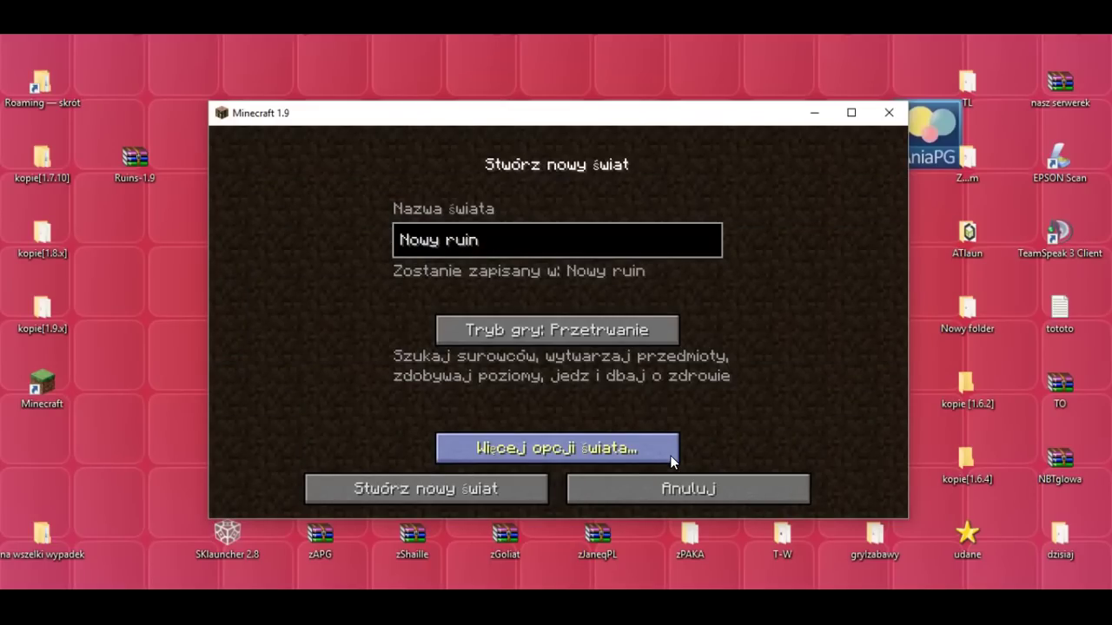
- Allow cheats in the additional world options and create the new world
{"action": "left_click", "coordinate": [521, 449]}
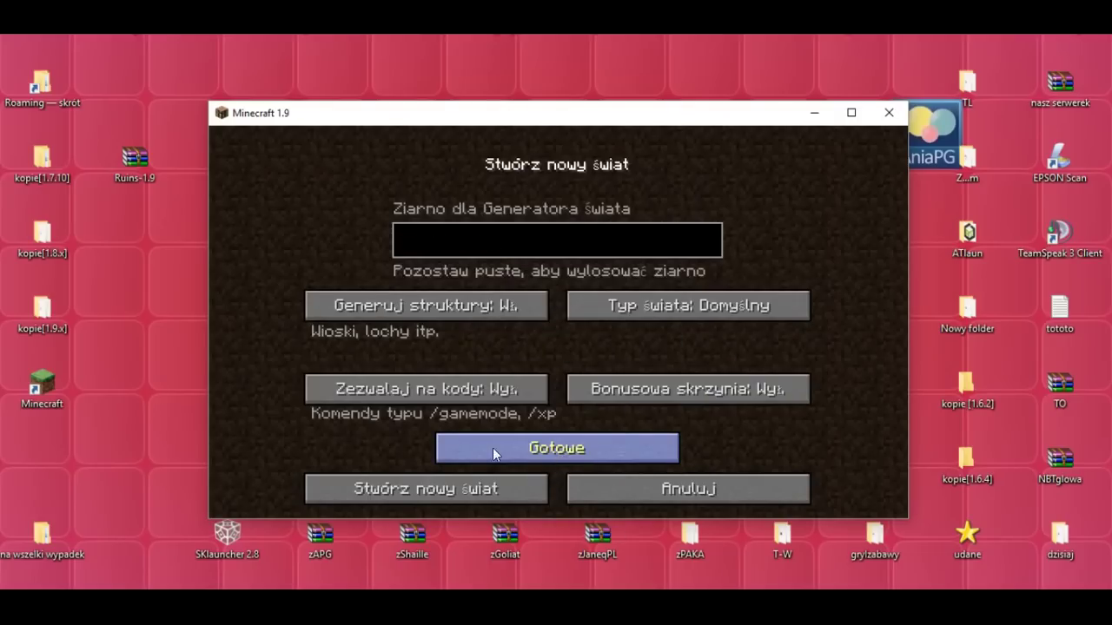
{"action": "left_click", "coordinate": [410, 387]}
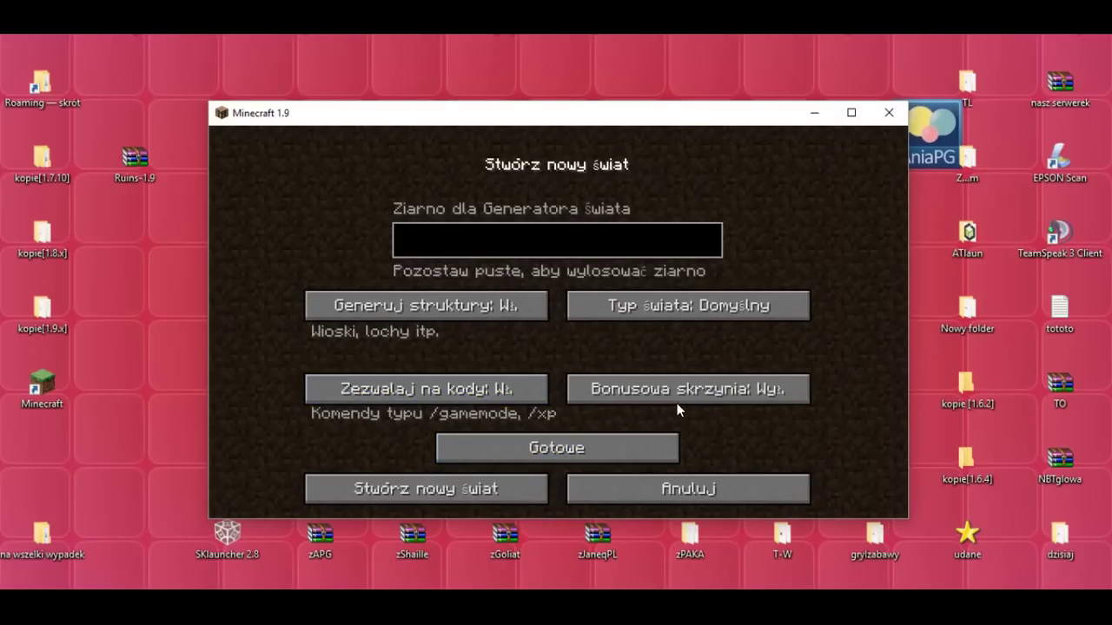
{"action": "left_click", "coordinate": [534, 450]}
{"action": "left_click", "coordinate": [389, 489]}
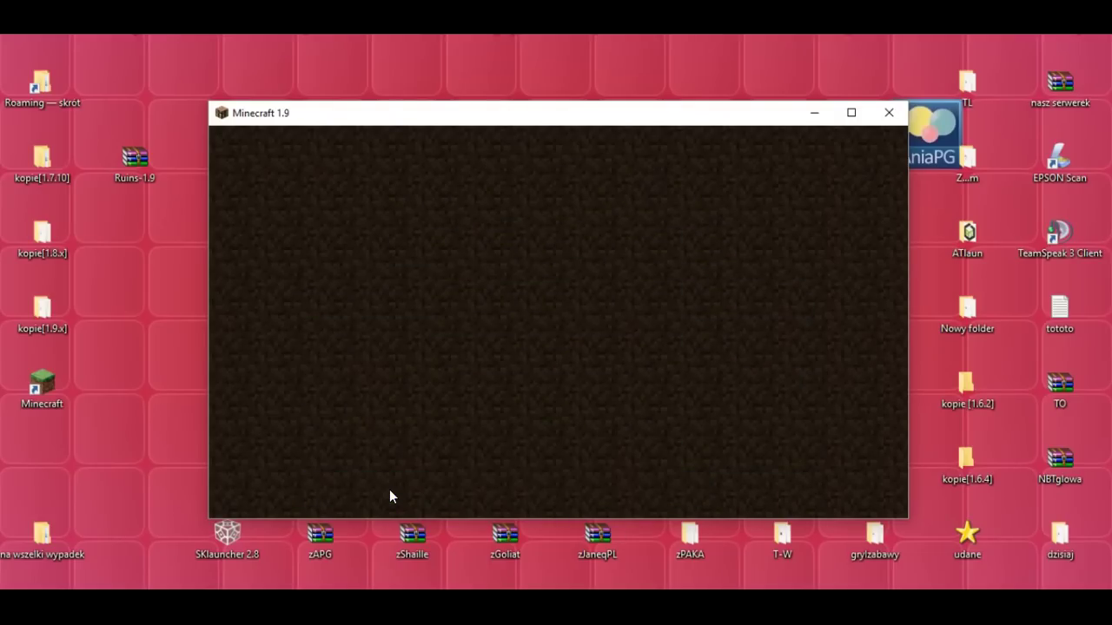